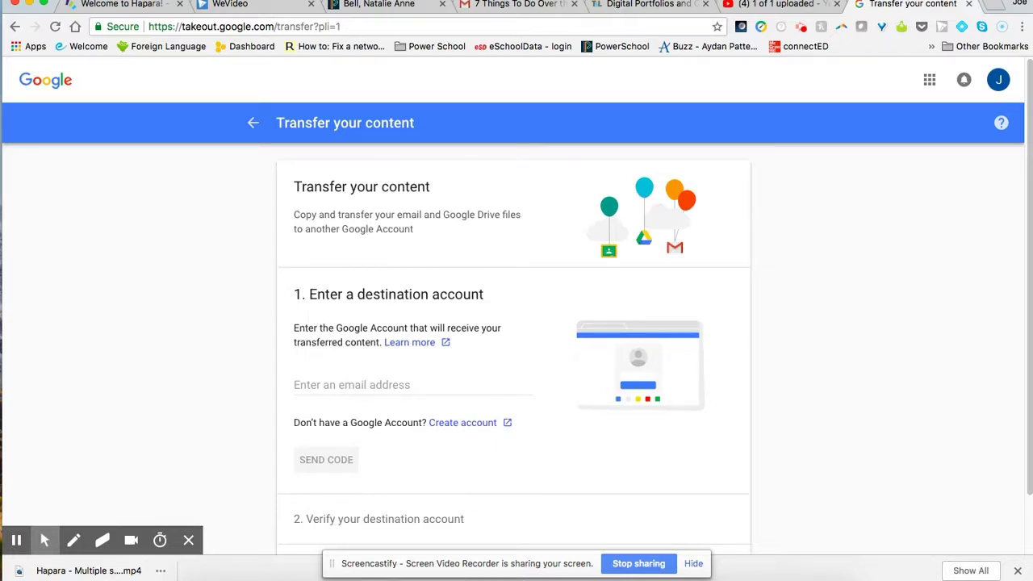
Close the personal Gmail window to return to the Takeout transfer page.
left_click(247, 575)
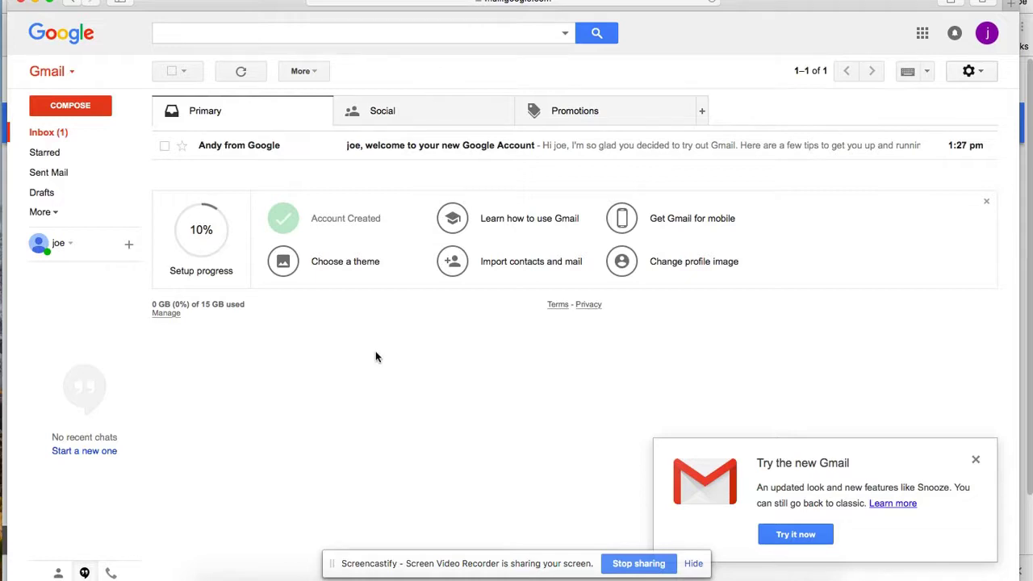
left_click(37, 3)
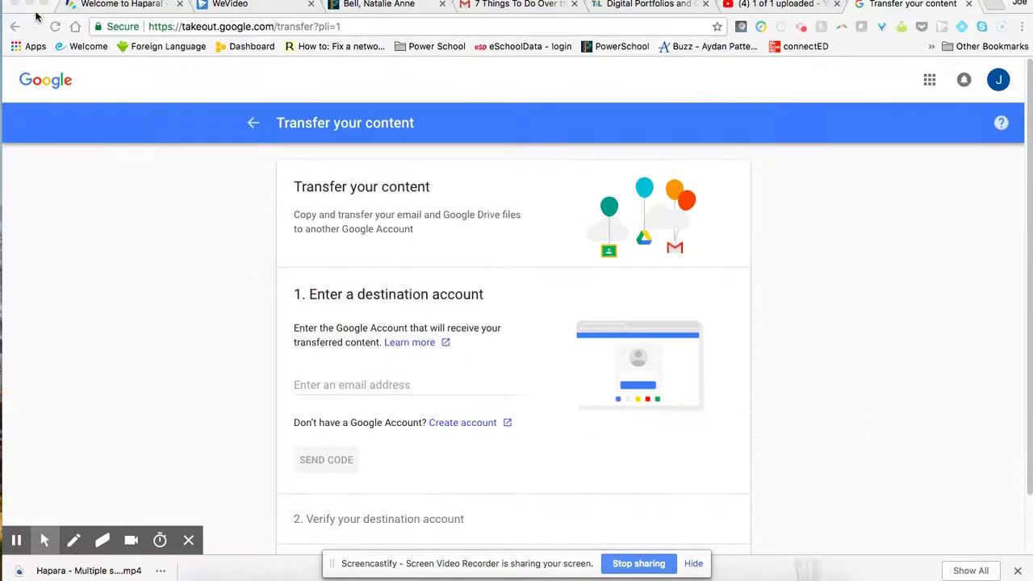
left_click(352, 385)
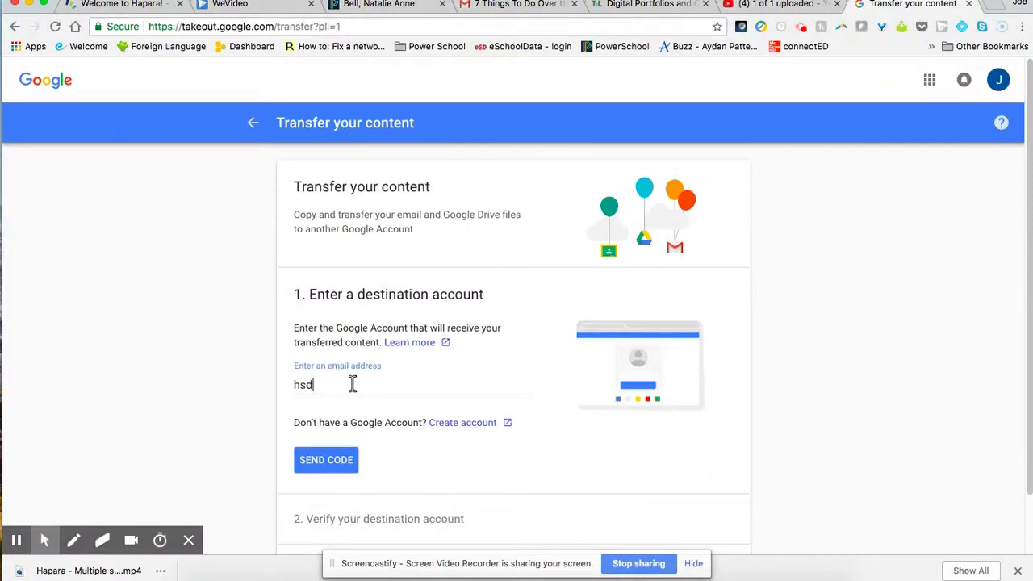
Enter the personal Gmail address as the destination and send it a confirmation code.
scroll(363, 400, "down", 1)
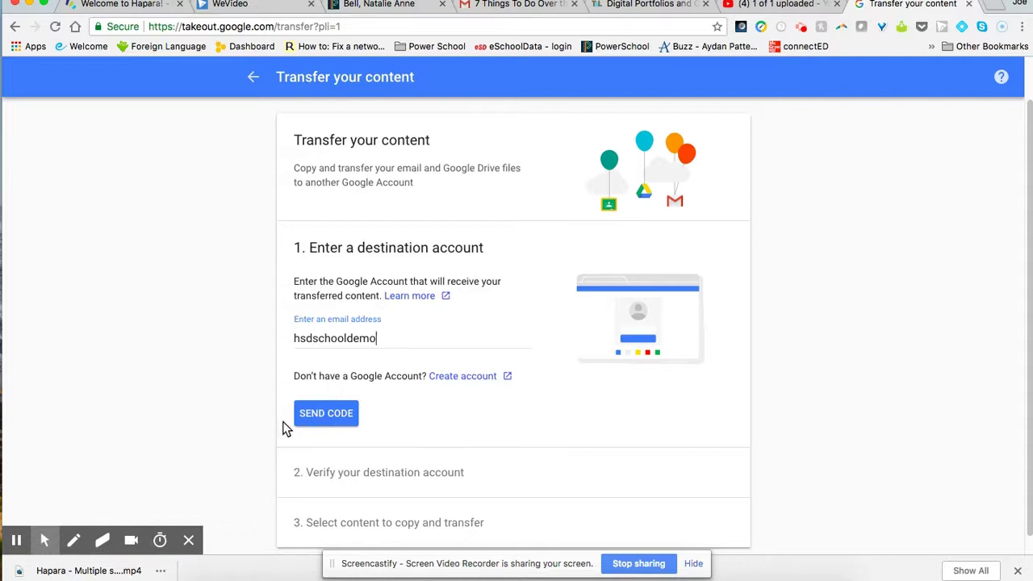
left_click(328, 413)
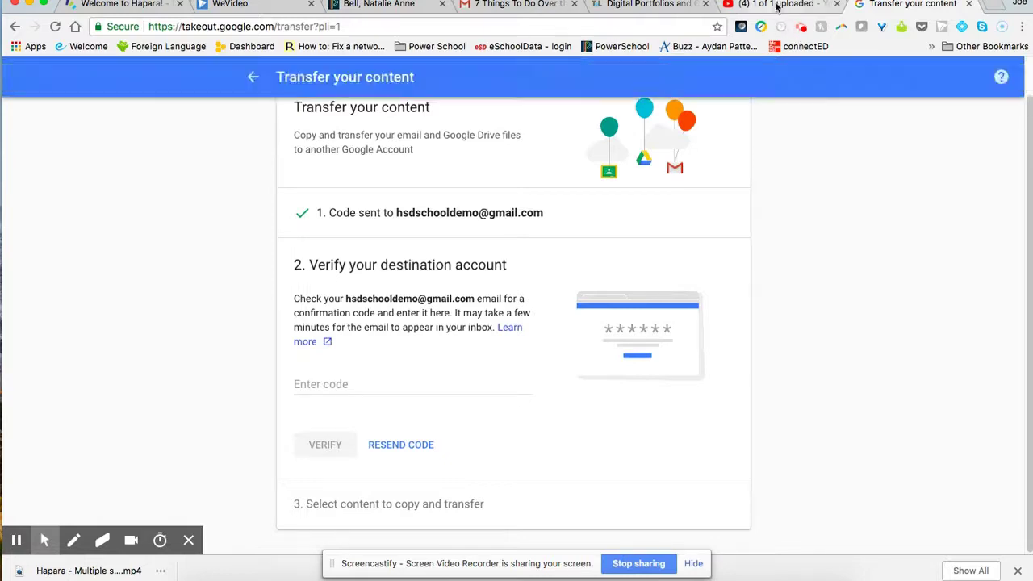
Open the 'Verify your account' email, reveal the confirmation code, and copy it.
left_click(247, 575)
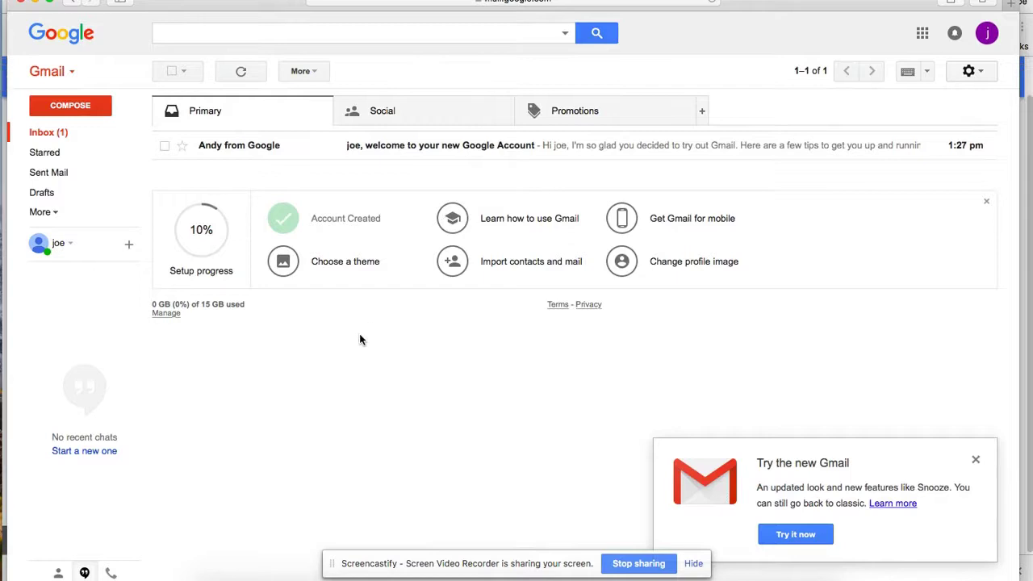
left_click(63, 132)
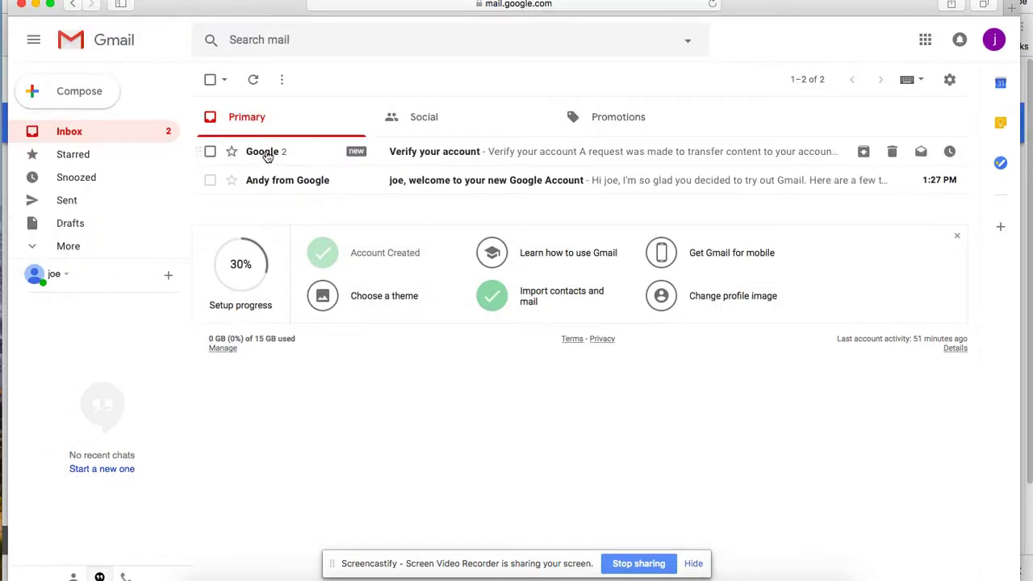
mouse_move(258, 157)
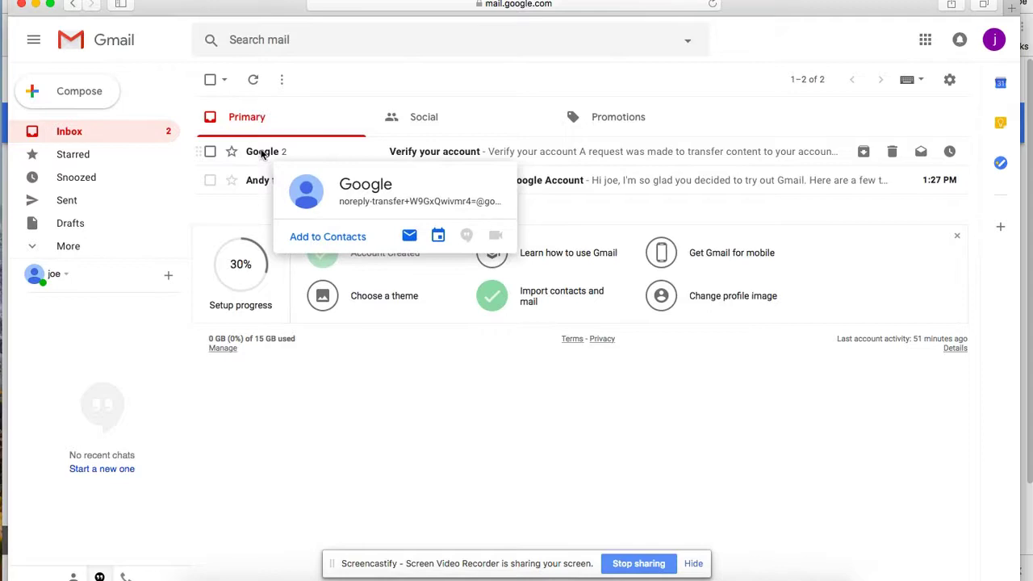
left_click(262, 156)
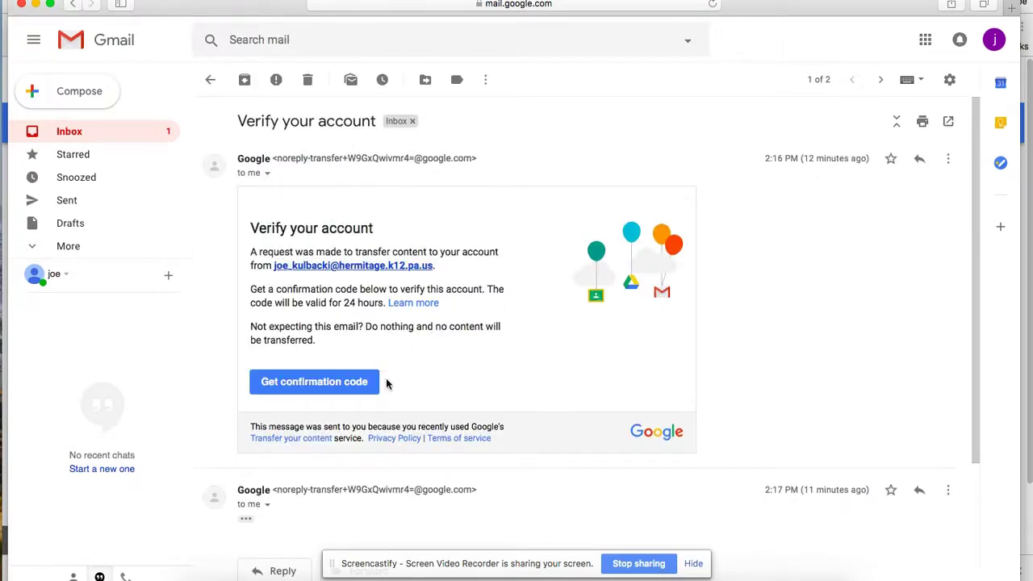
left_click(292, 387)
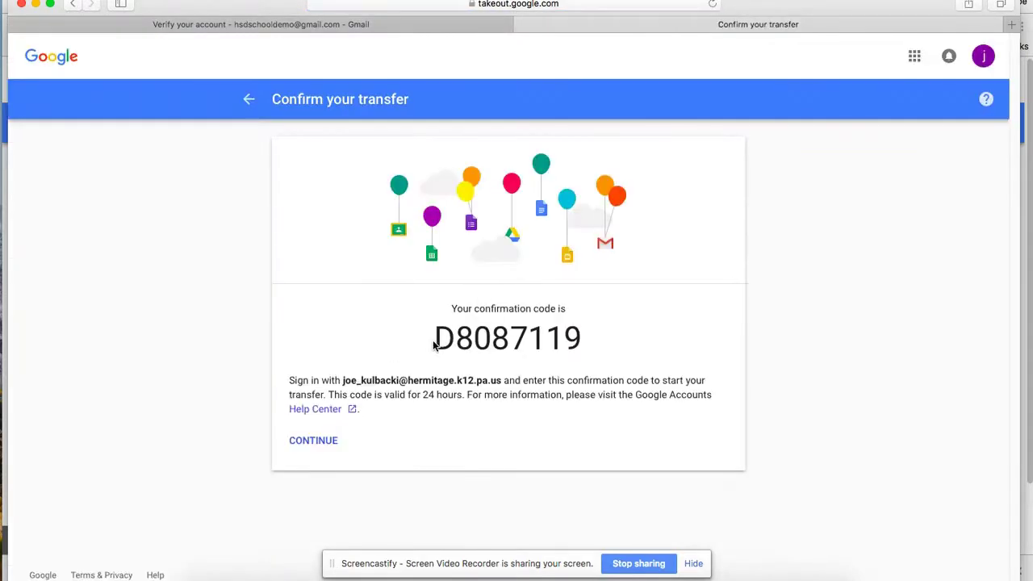
left_click_drag(434, 339, 580, 334)
key("super+c")
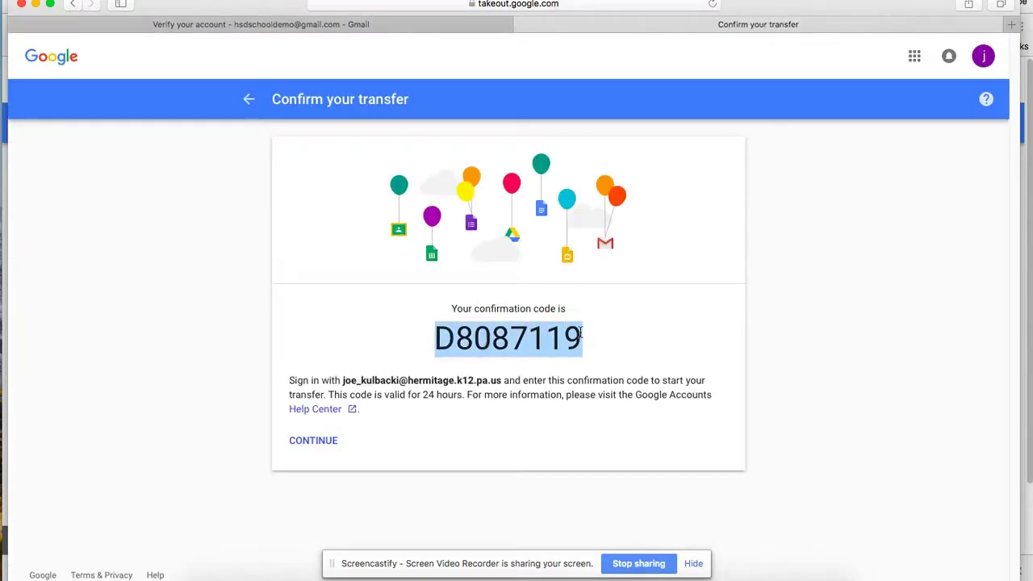
key("super+Tab")
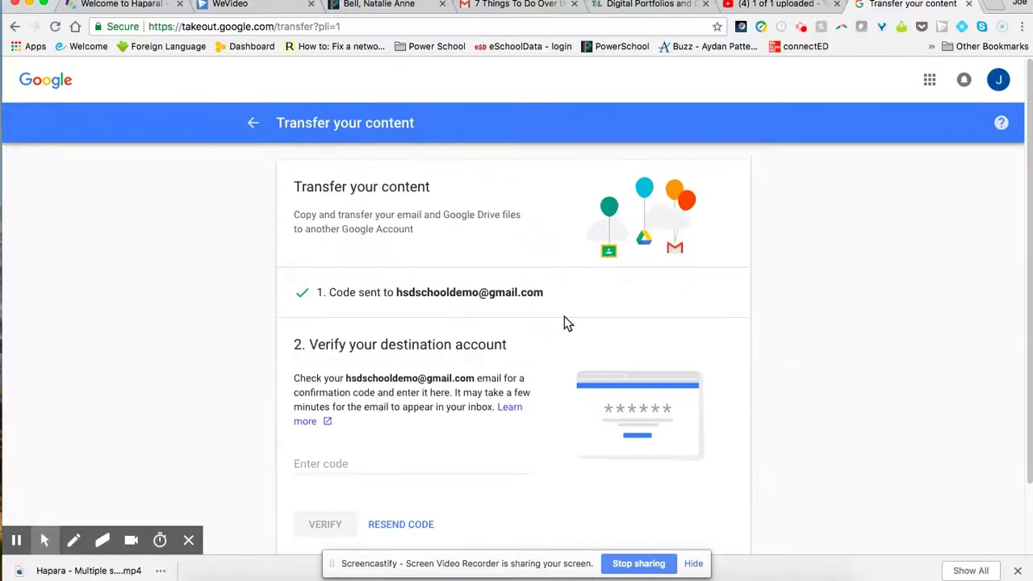
Paste the confirmation code into the Enter code field and verify the destination account.
scroll(444, 337, "down", 1)
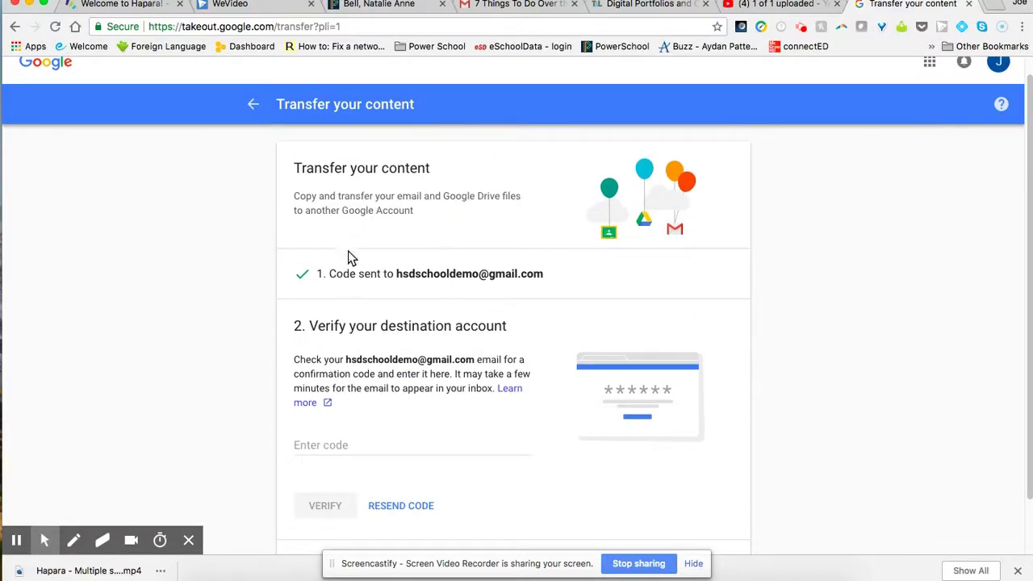
left_click(346, 446)
key("super+v")
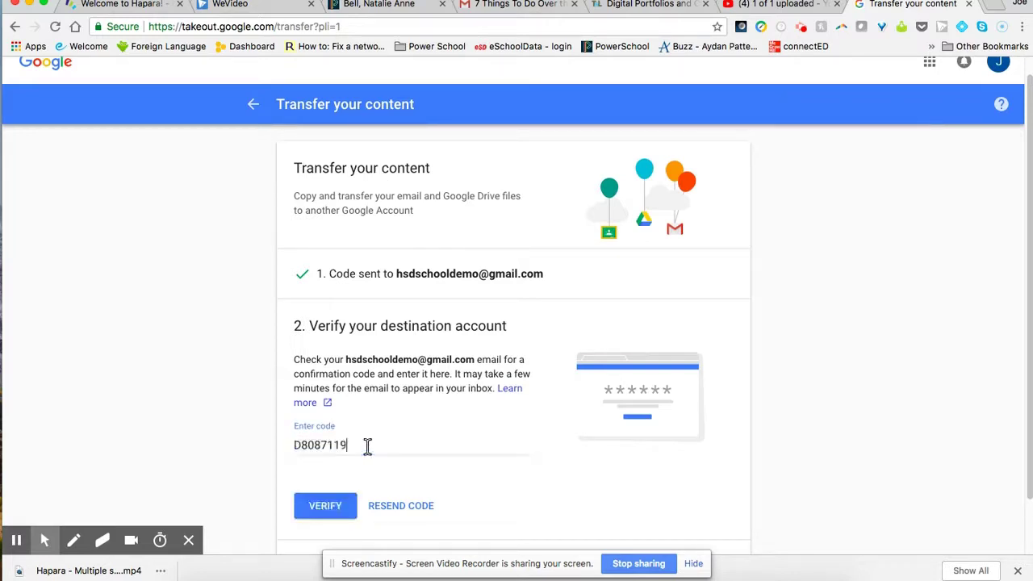
left_click(340, 512)
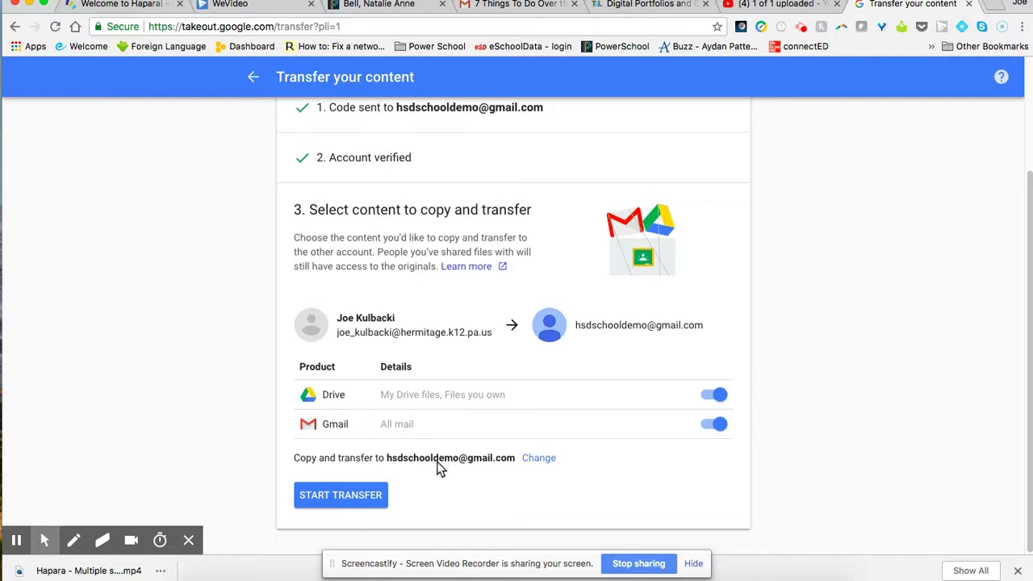
Attempt the Drive and Gmail transfer and review the insufficient-storage warning.
left_click(349, 503)
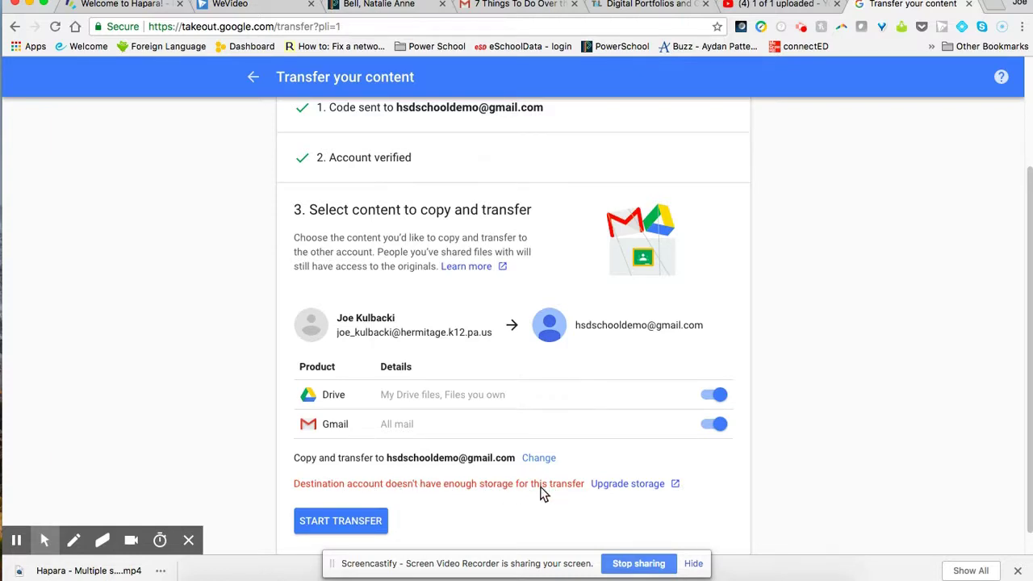
scroll(487, 486, "down", 1)
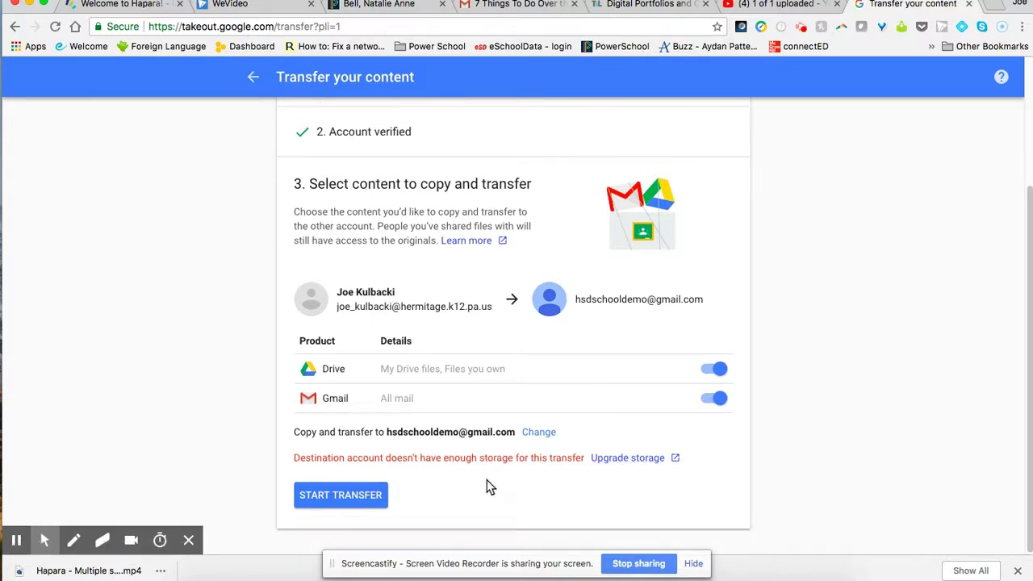
left_click(802, 31)
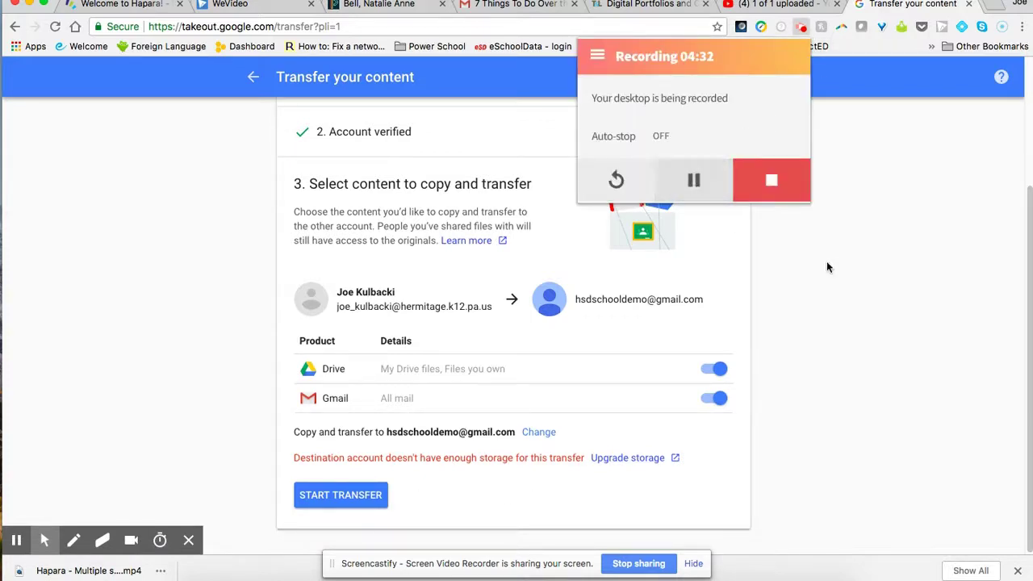
left_click(845, 280)
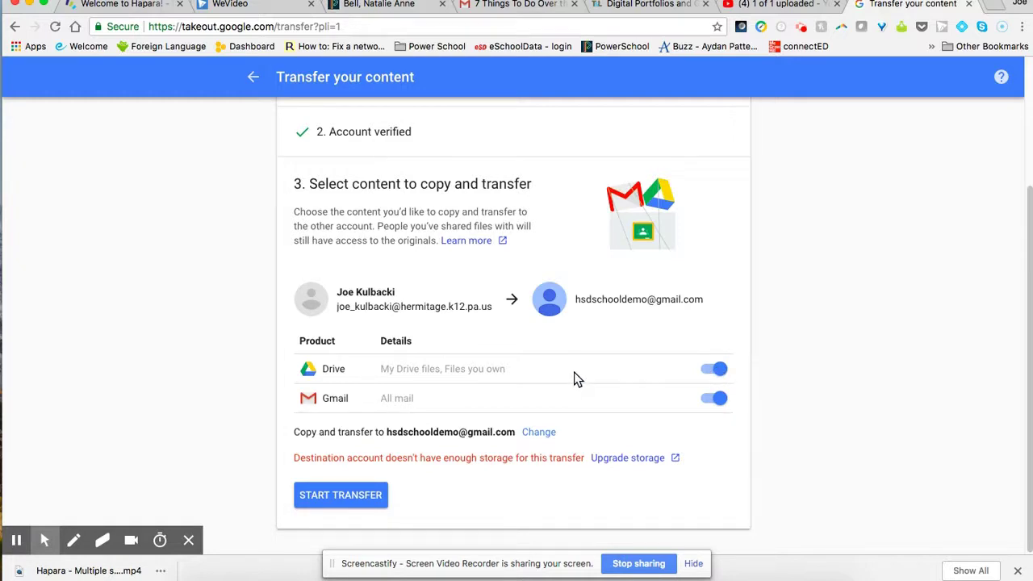
Exclude Drive so only Gmail is transferred, then start the transfer.
left_click(719, 371)
left_click(360, 495)
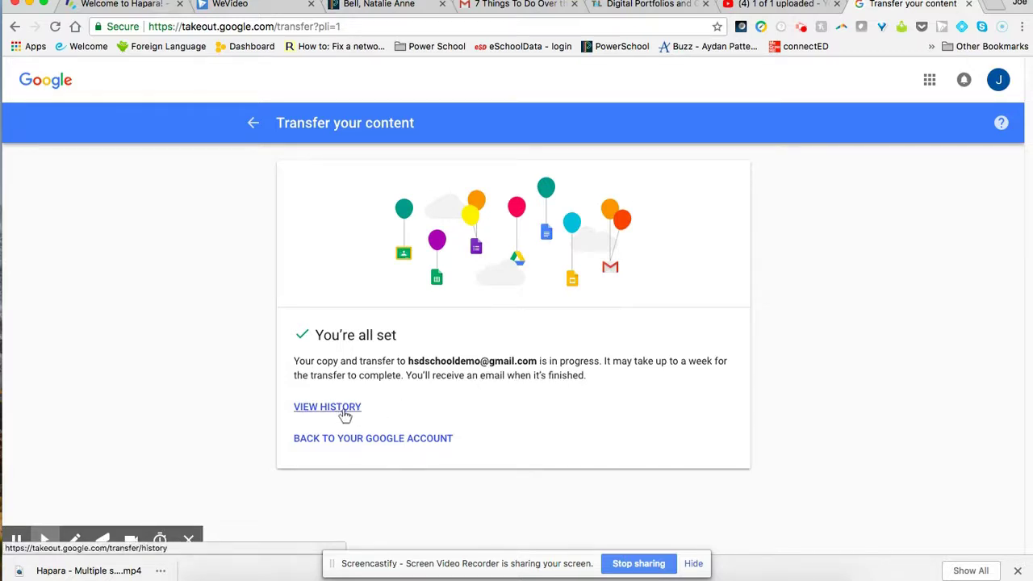
key("super+Tab")
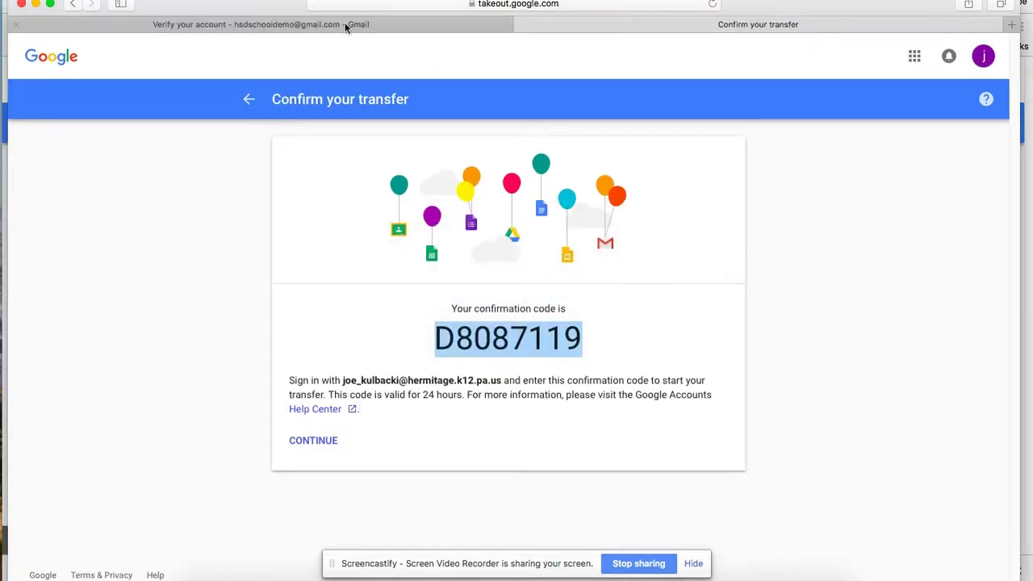
left_click(343, 24)
left_click(73, 152)
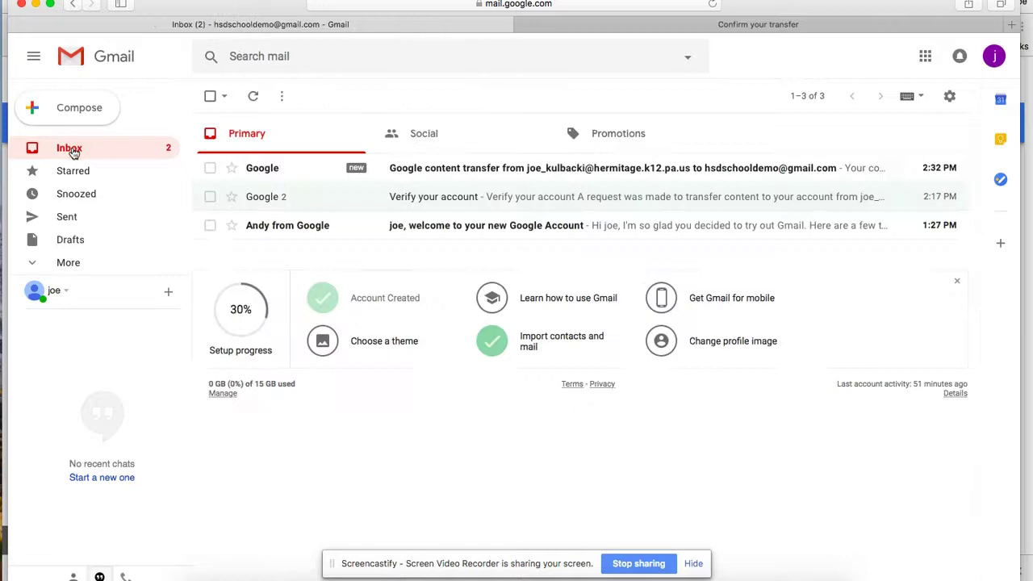
scroll(105, 259, "down", 2)
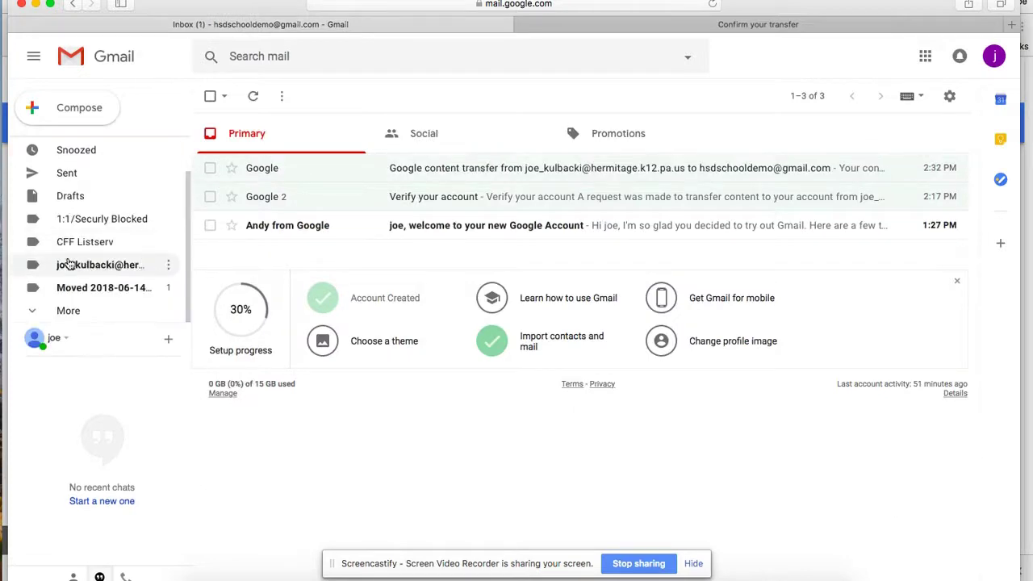
left_click(82, 269)
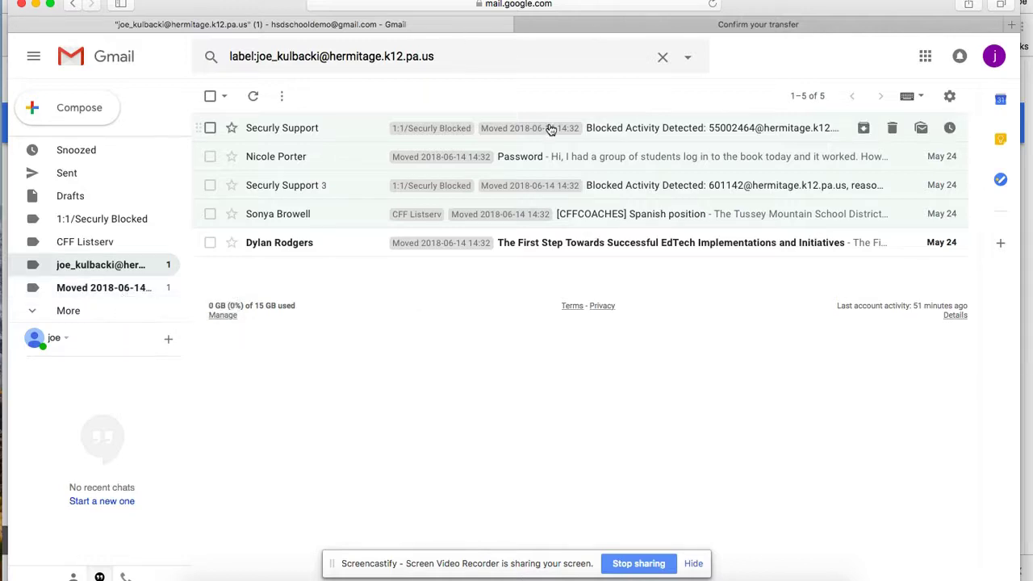
key("super+Tab")
Open the transfer history from the 'You're all set' confirmation page.
left_click(336, 406)
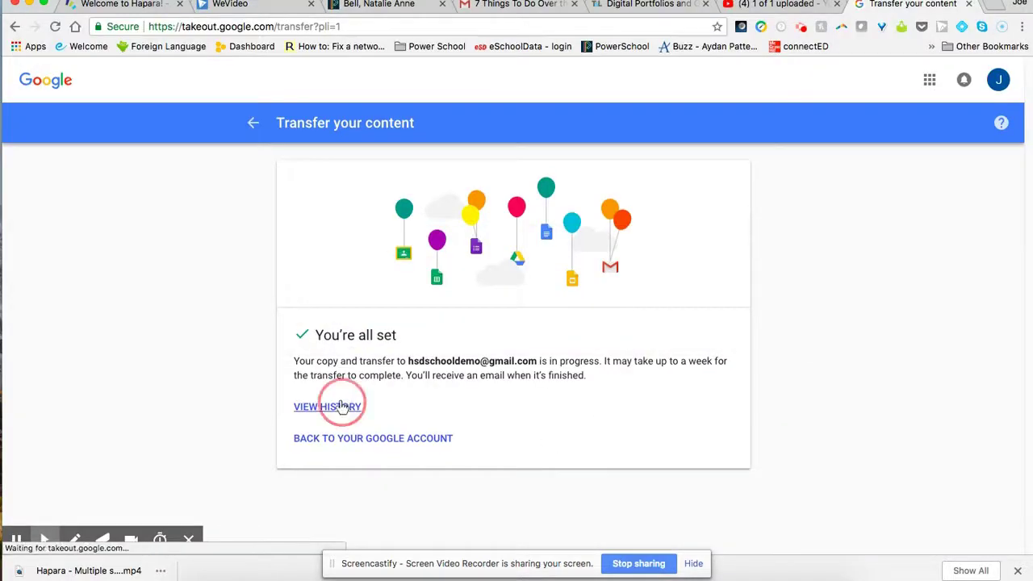